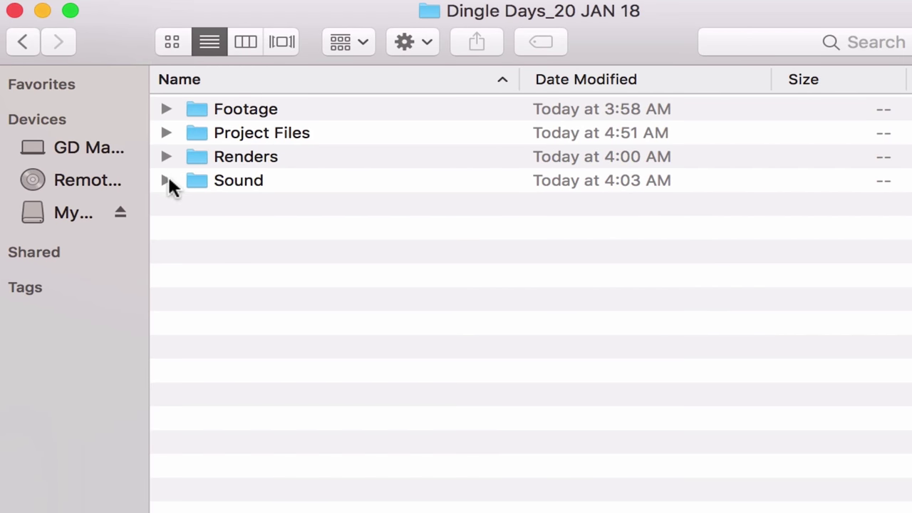
# - Expand the Sound folder in Finder to show its FX and Music subfolders
pyautogui.click(166, 181)
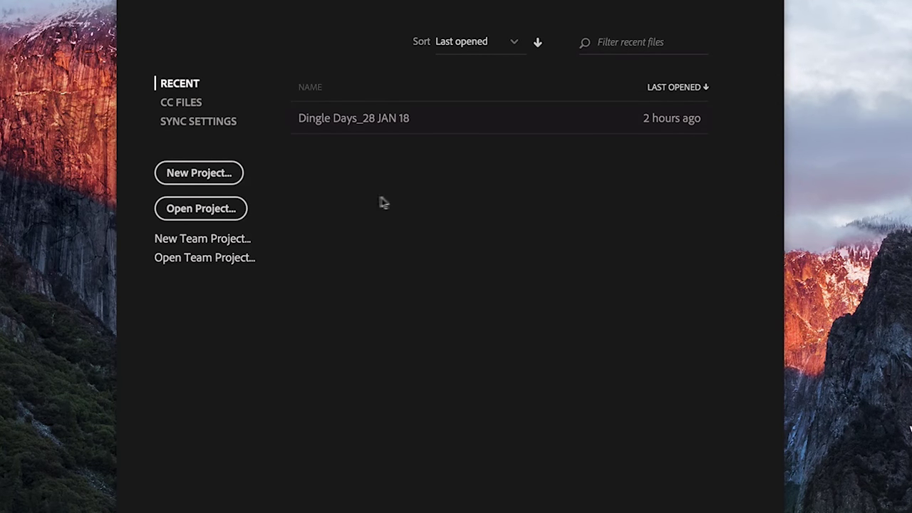
# - Open Dingle Days_28 JAN 18 from the Recent list on the start screen
pyautogui.click(346, 119)
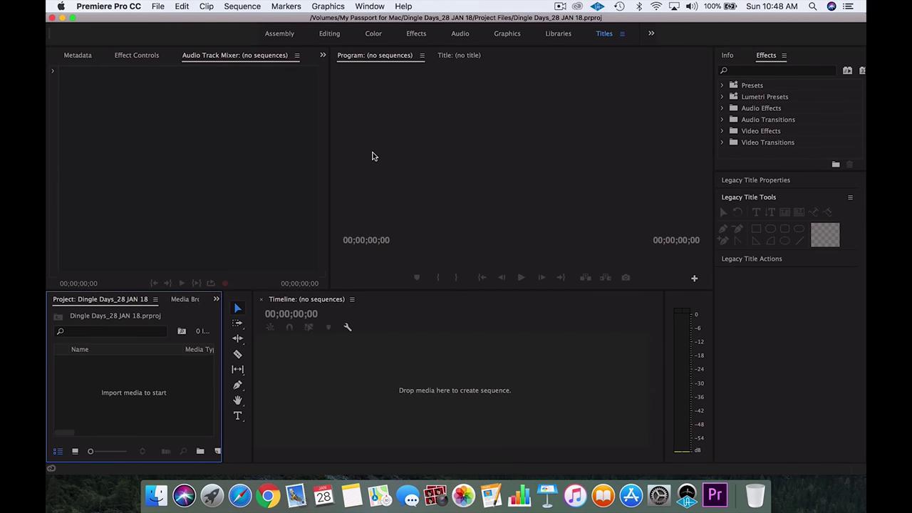
# - Move the media cache files and database to /Volumes/Cache, deleting the old database
pyautogui.click(96, 7)
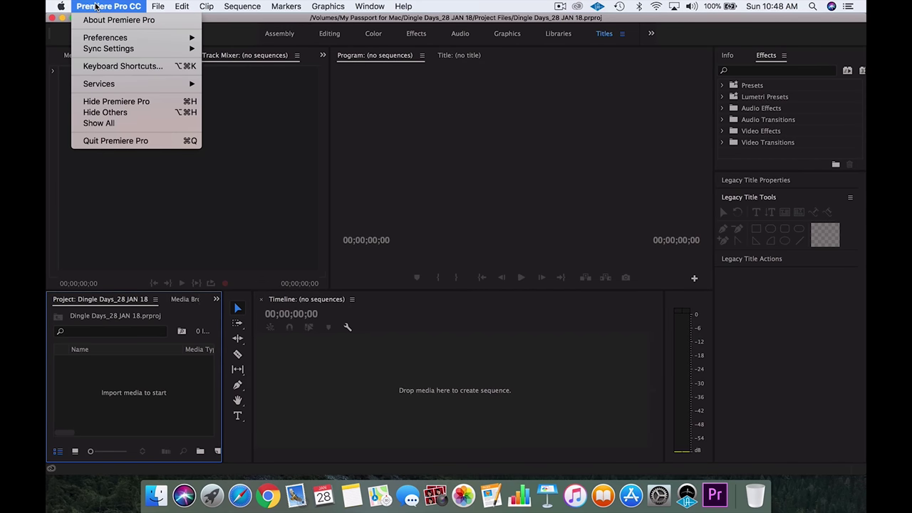
pyautogui.moveTo(126, 42)
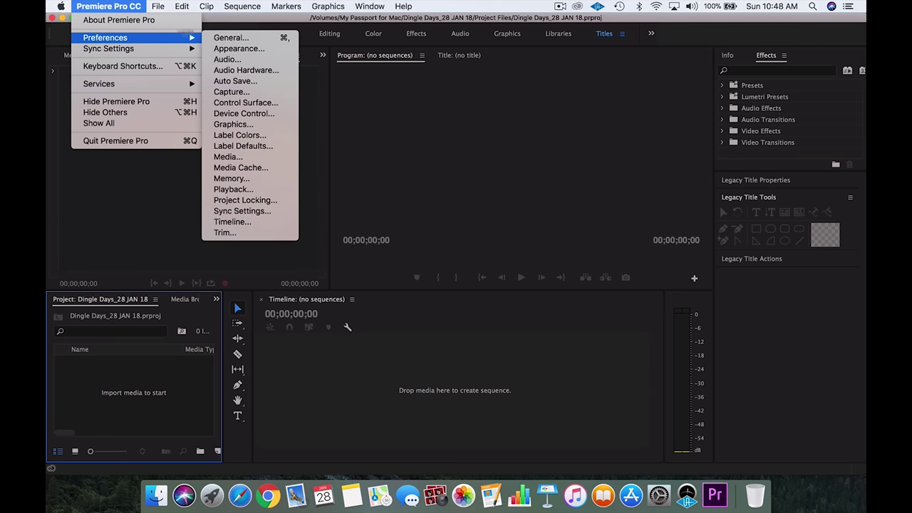
pyautogui.click(247, 168)
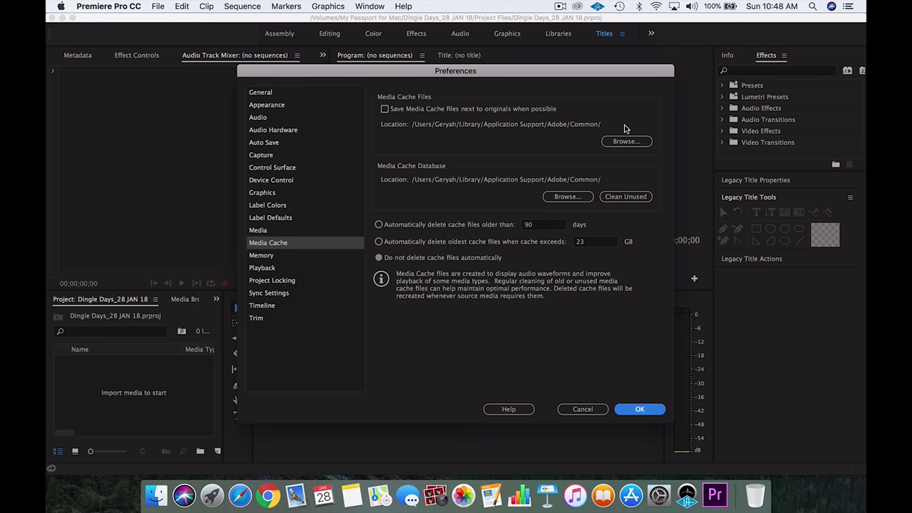
pyautogui.click(624, 144)
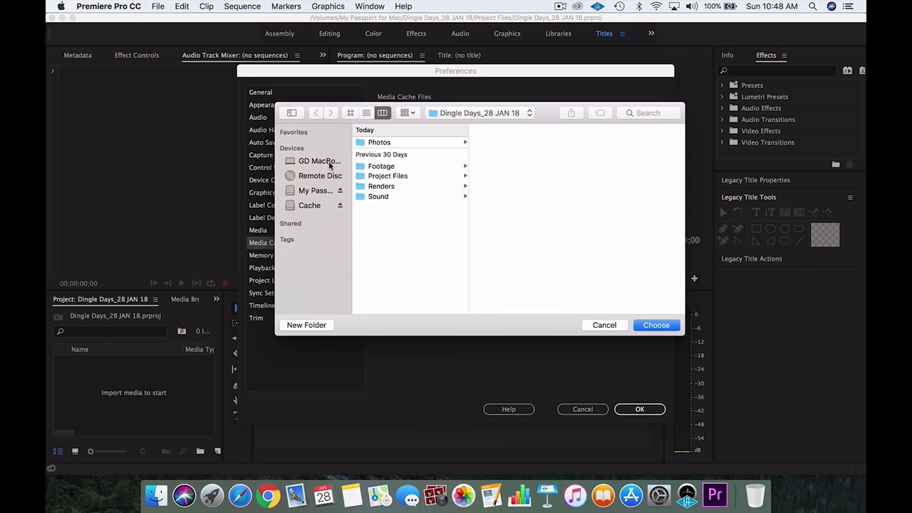
pyautogui.click(317, 205)
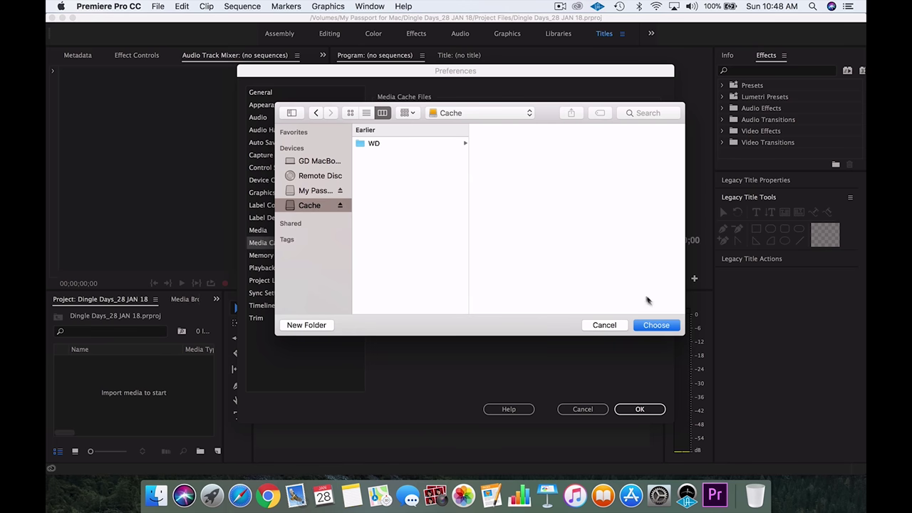
pyautogui.click(650, 327)
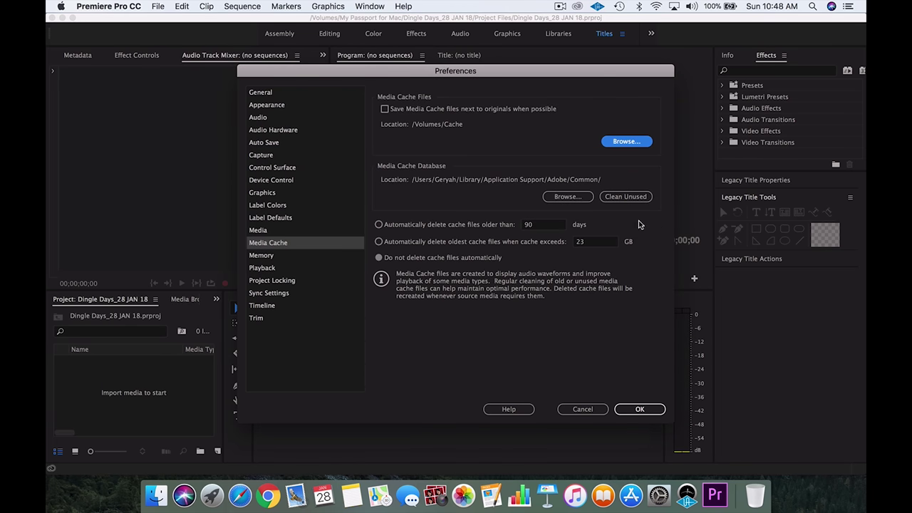
pyautogui.click(568, 198)
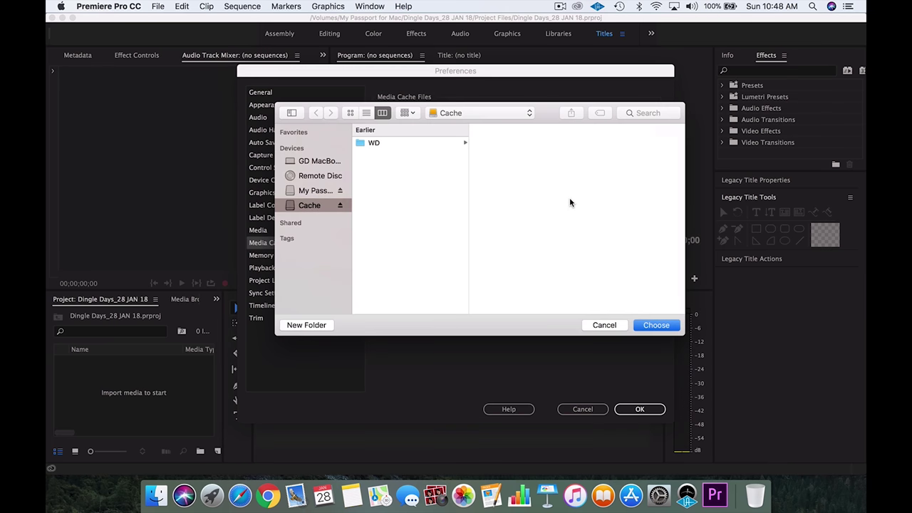
pyautogui.click(656, 325)
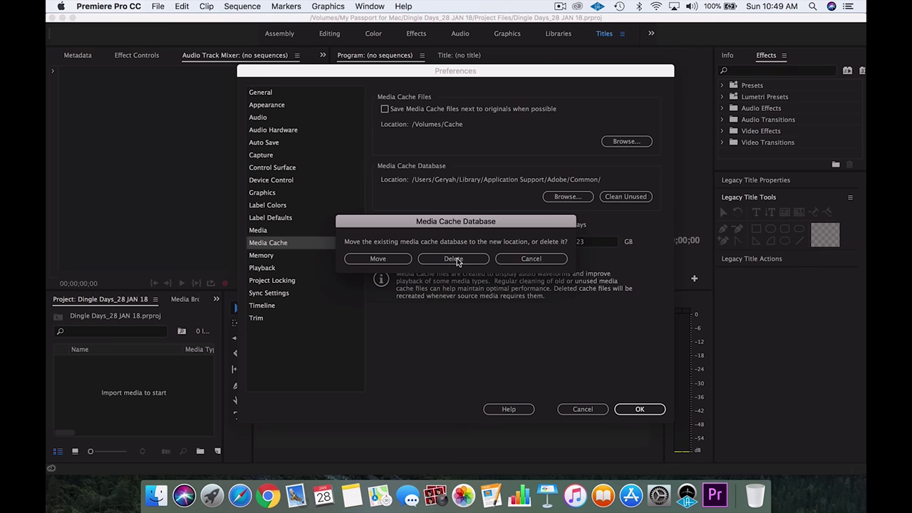
pyautogui.click(457, 258)
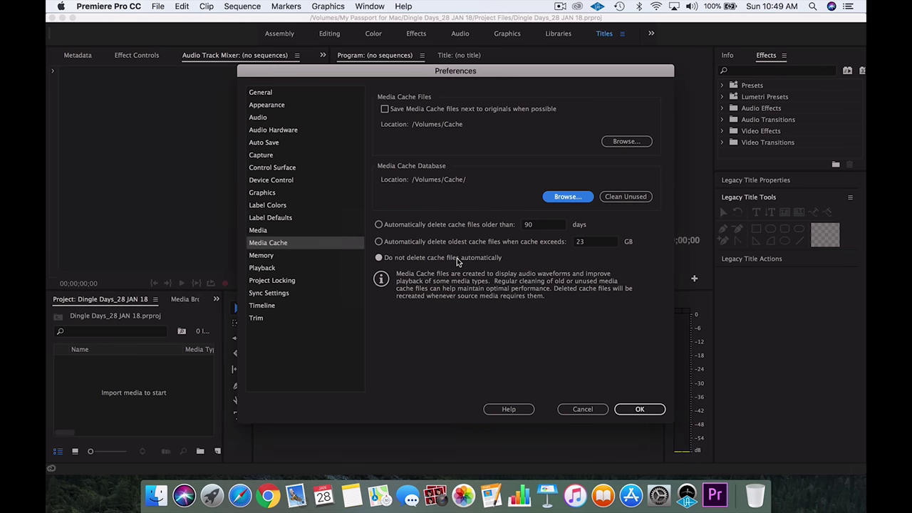
pyautogui.click(633, 409)
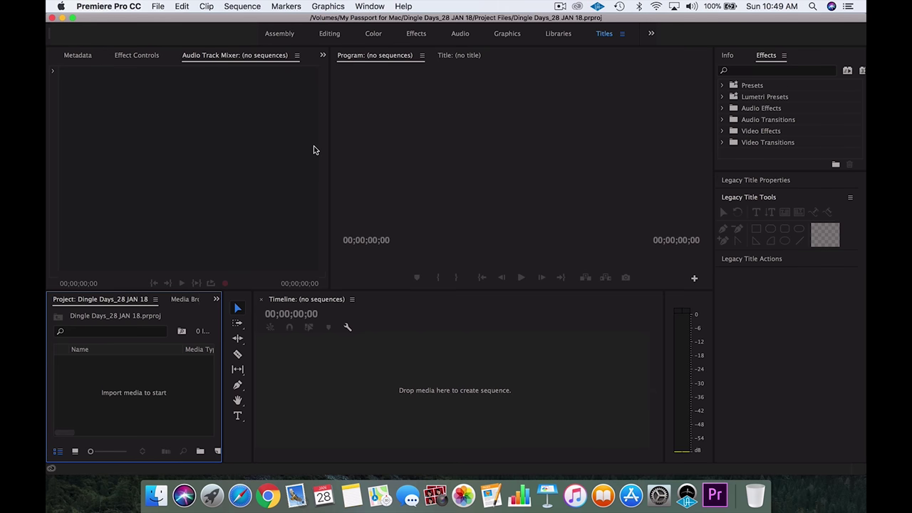
# - Point the captured audio and video previews scratch disks at the Footage folder
pyautogui.click(159, 7)
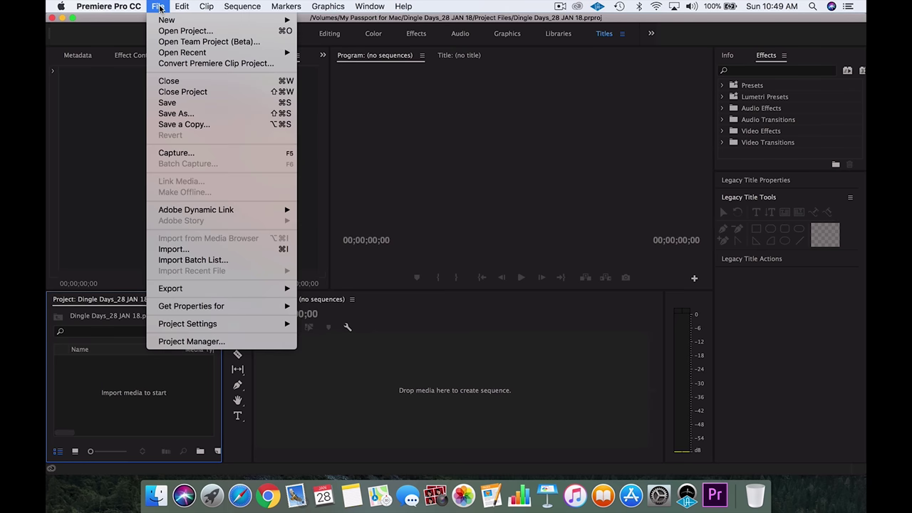
pyautogui.moveTo(206, 325)
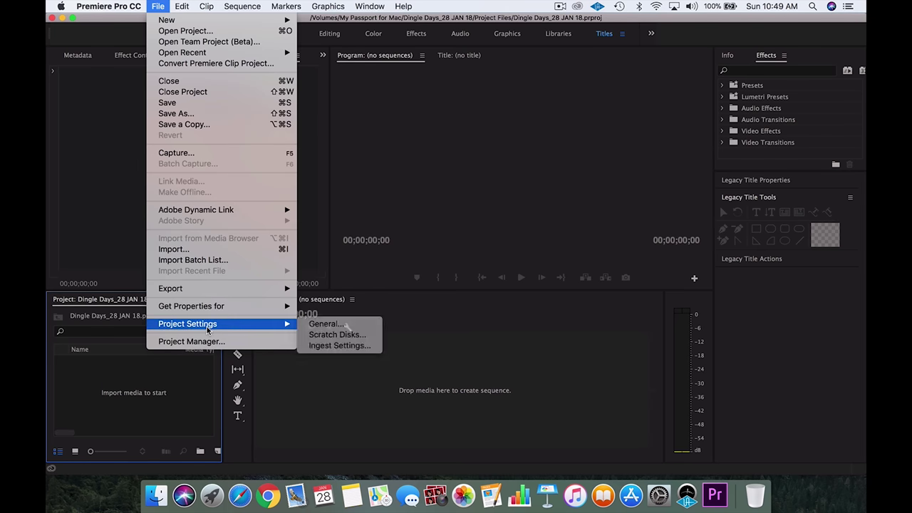
pyautogui.click(334, 335)
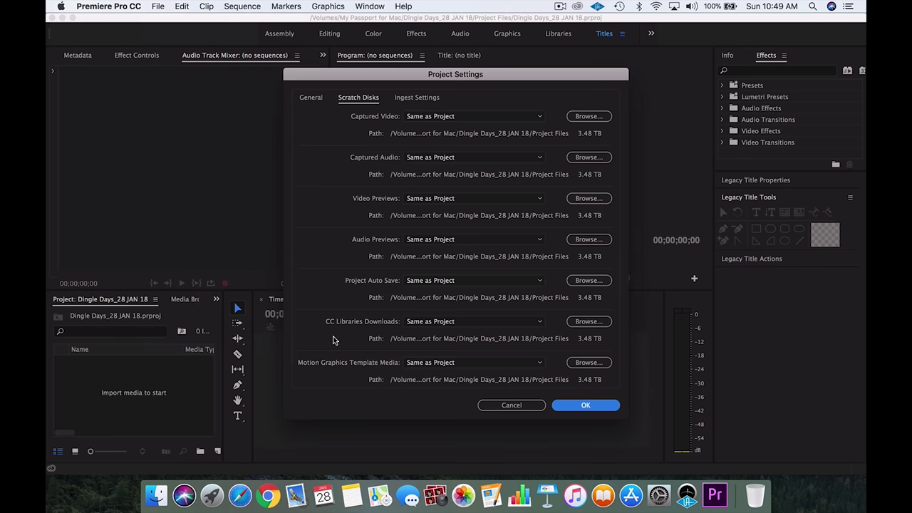
pyautogui.click(588, 116)
pyautogui.click(362, 194)
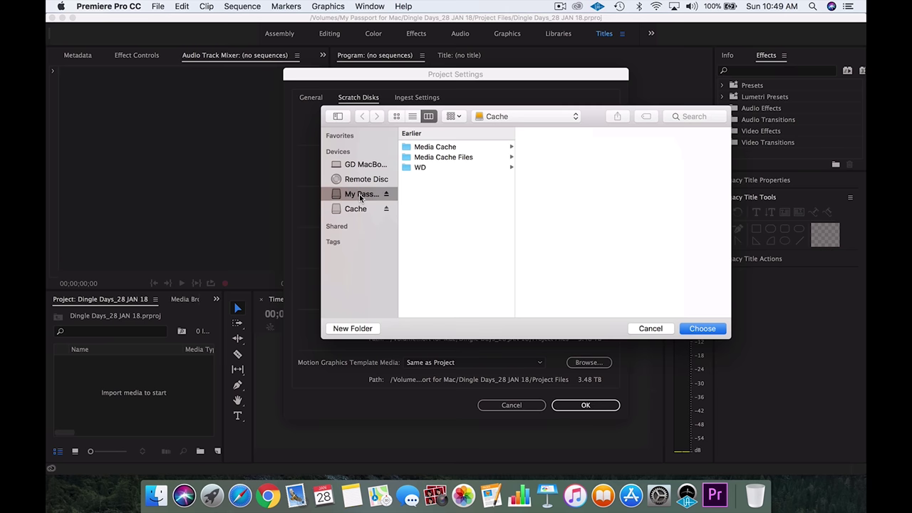
pyautogui.press('Escape')
pyautogui.click(585, 157)
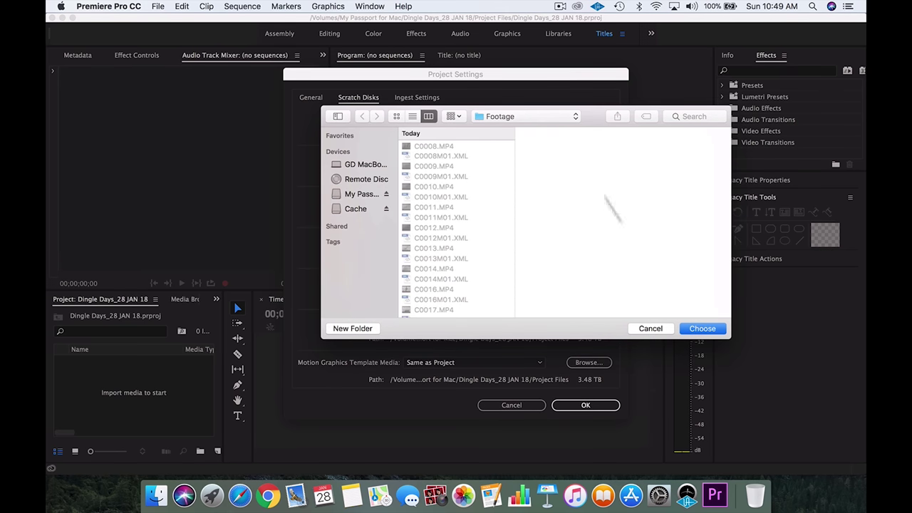
pyautogui.click(703, 326)
pyautogui.click(591, 199)
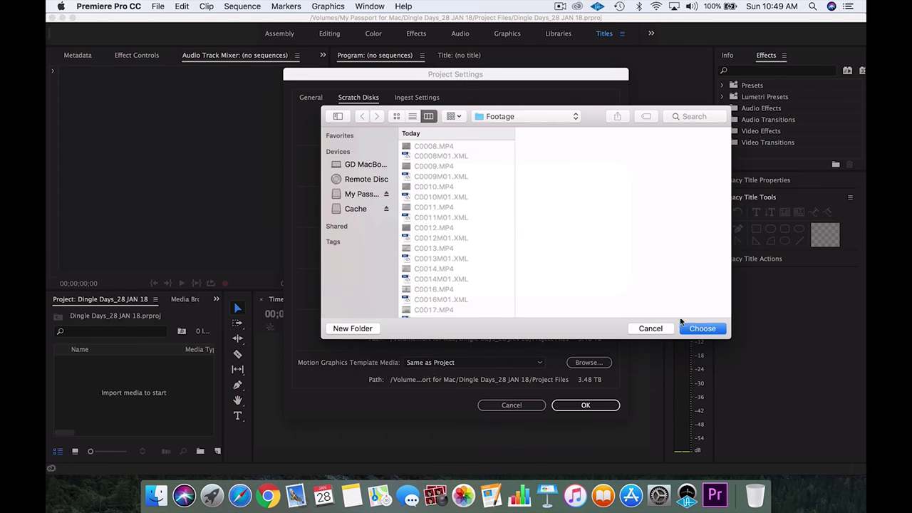
pyautogui.click(703, 326)
# - Set audio previews, project auto save, CC Libraries downloads and motion graphics template media to Footage
pyautogui.click(599, 239)
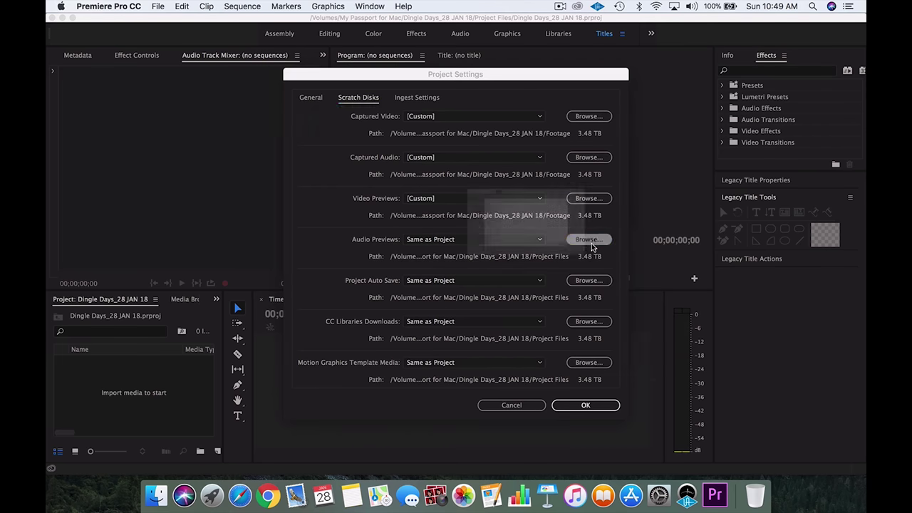
pyautogui.click(702, 328)
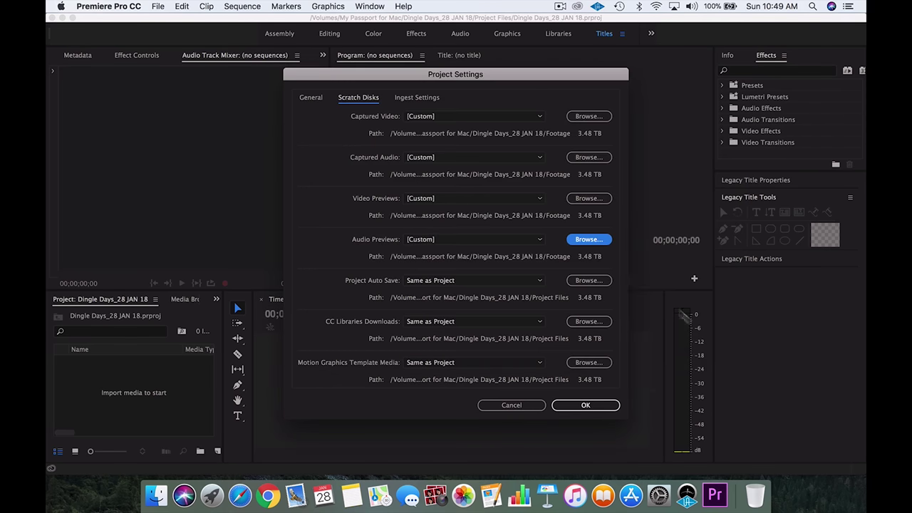
pyautogui.click(593, 278)
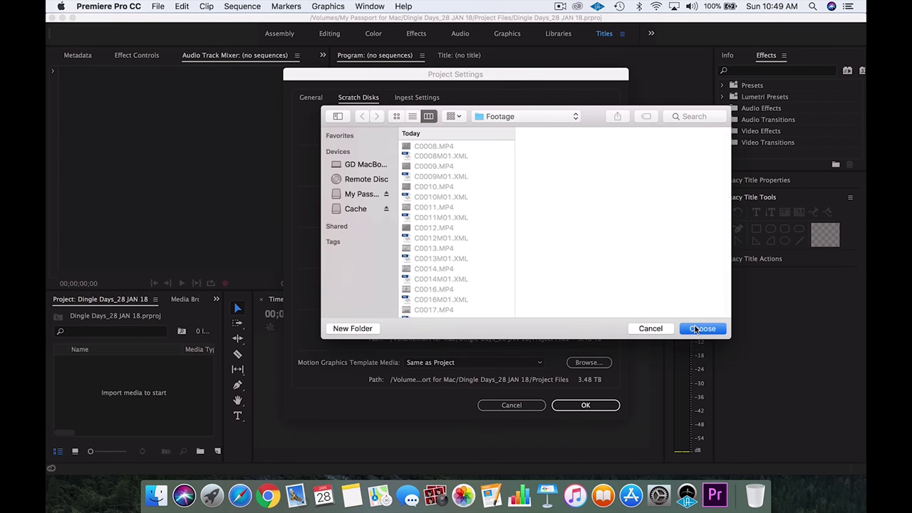
pyautogui.click(697, 328)
pyautogui.click(589, 322)
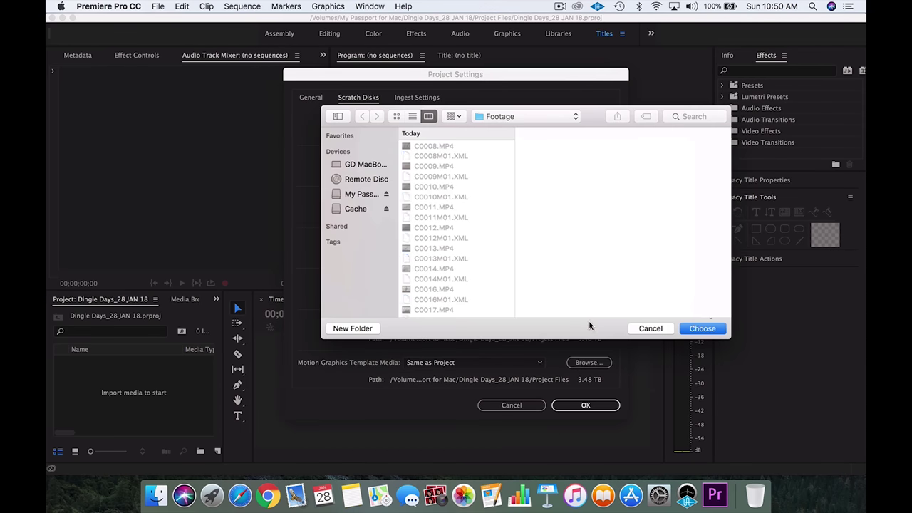
pyautogui.click(700, 328)
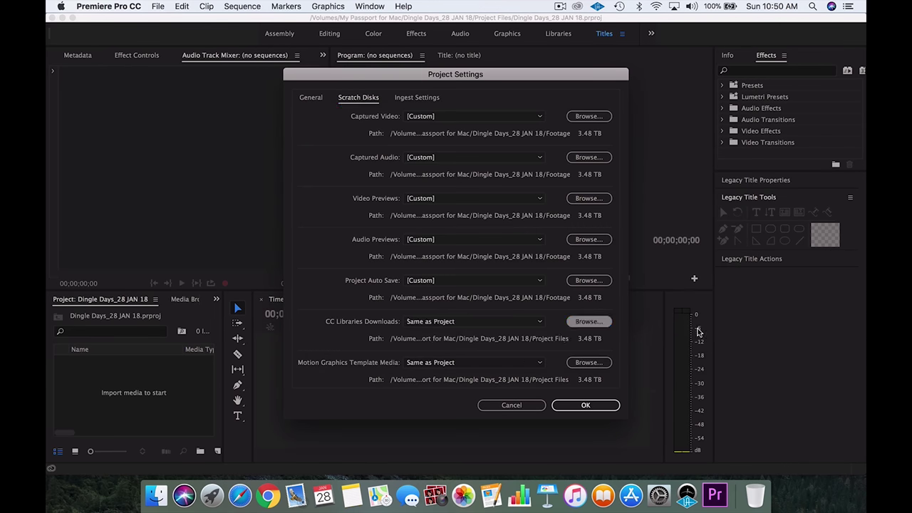
pyautogui.click(591, 363)
pyautogui.click(698, 329)
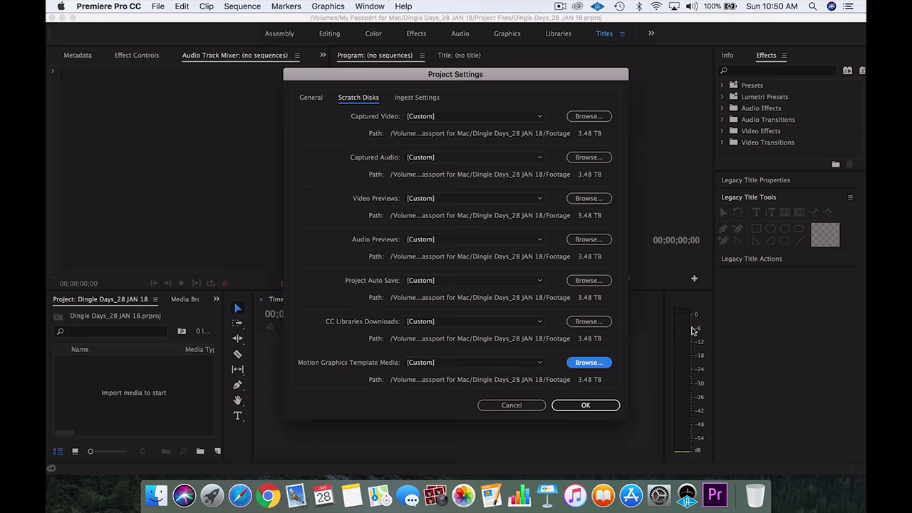
pyautogui.click(585, 405)
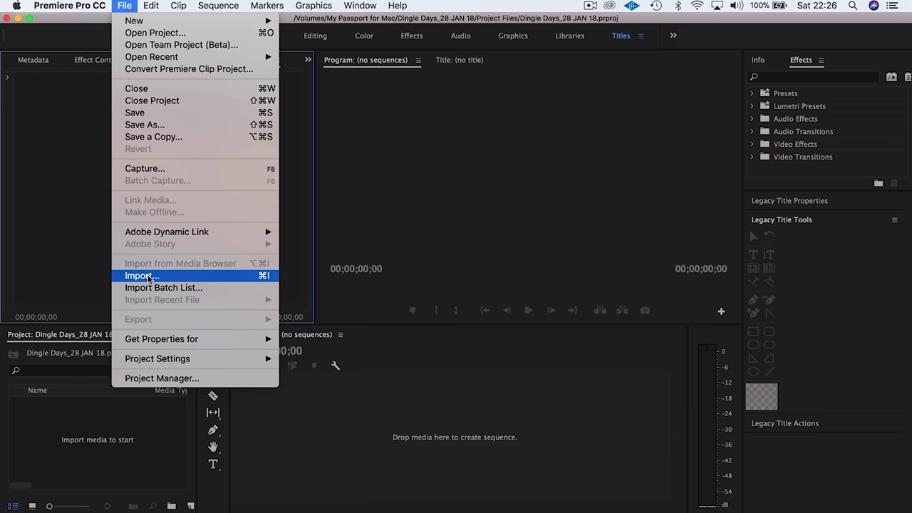
# - Import the Dingle Days_28 JAN 18 folder from the My Passport for Mac drive
pyautogui.click(148, 277)
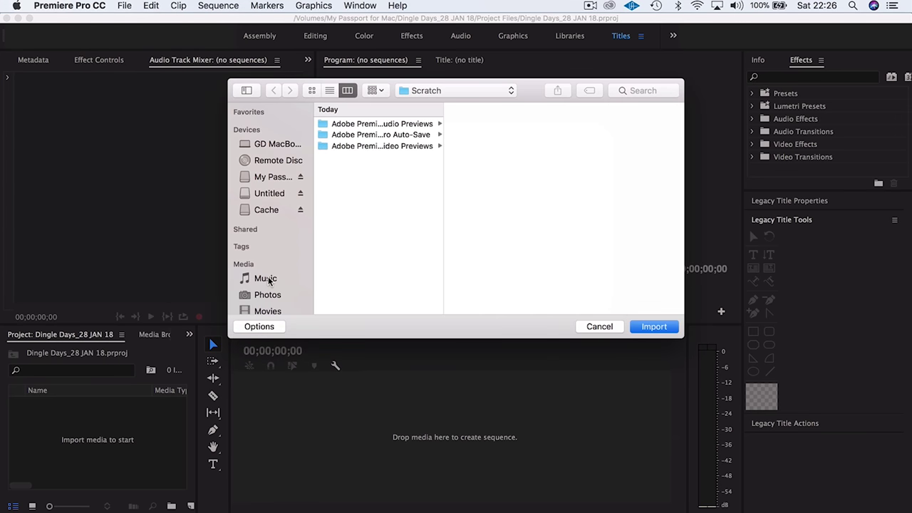
pyautogui.click(271, 178)
pyautogui.click(361, 138)
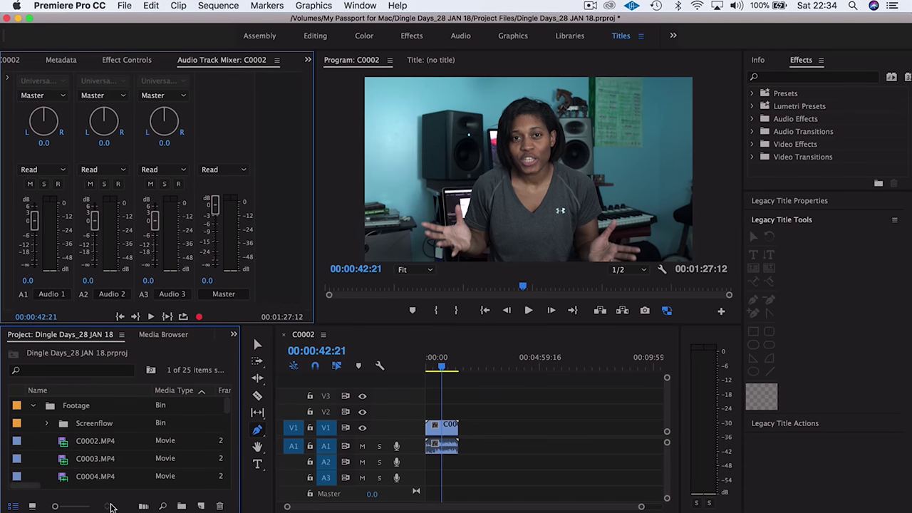
# - Rename the C0002 sequence in the Project panel to 'Dingle Days'
pyautogui.moveTo(228, 404); pyautogui.dragTo(240, 478)
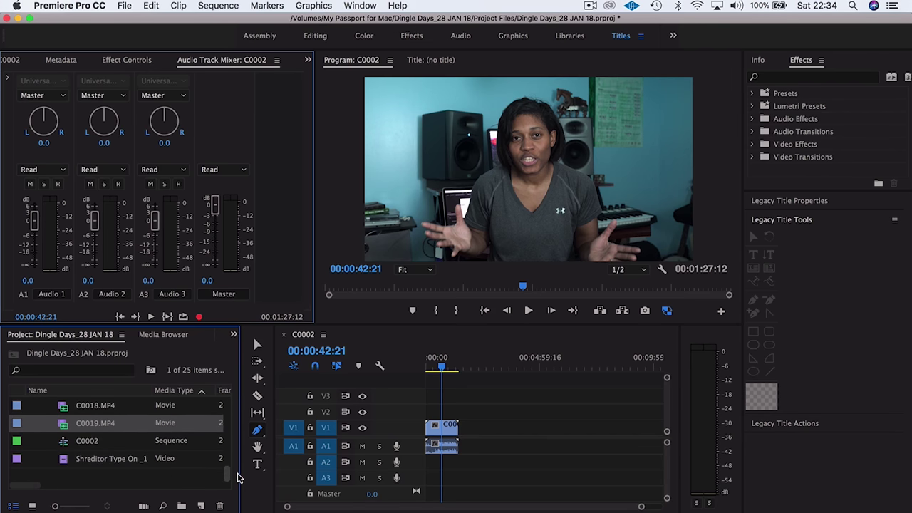
pyautogui.rightClick(92, 443)
pyautogui.scroll(-3, 157, 442)
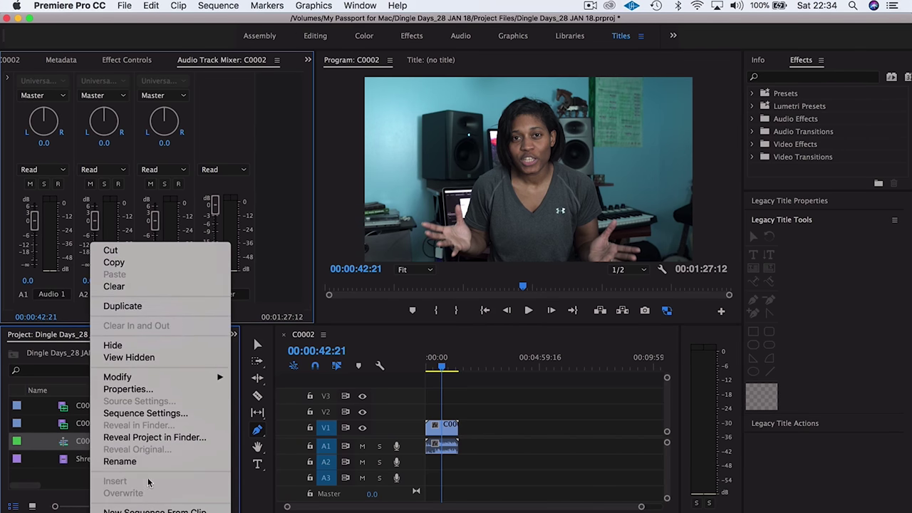
pyautogui.click(135, 462)
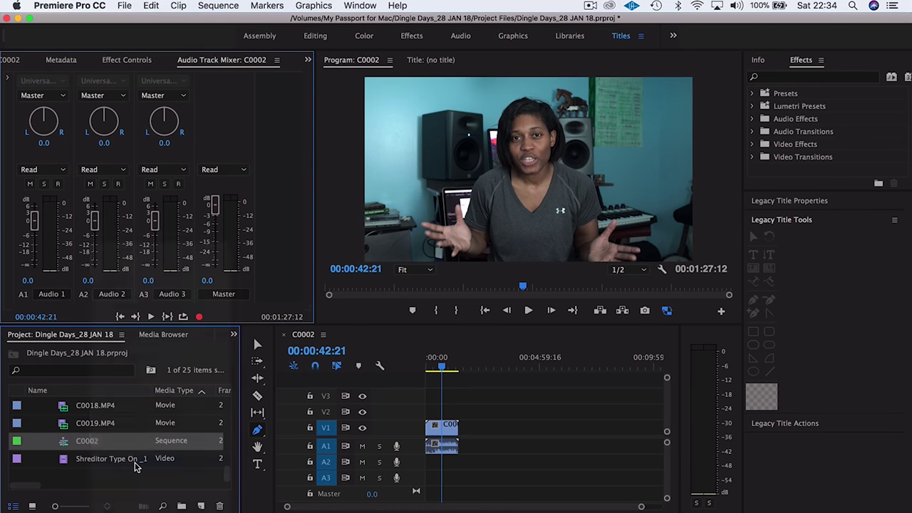
pyautogui.write('Di')
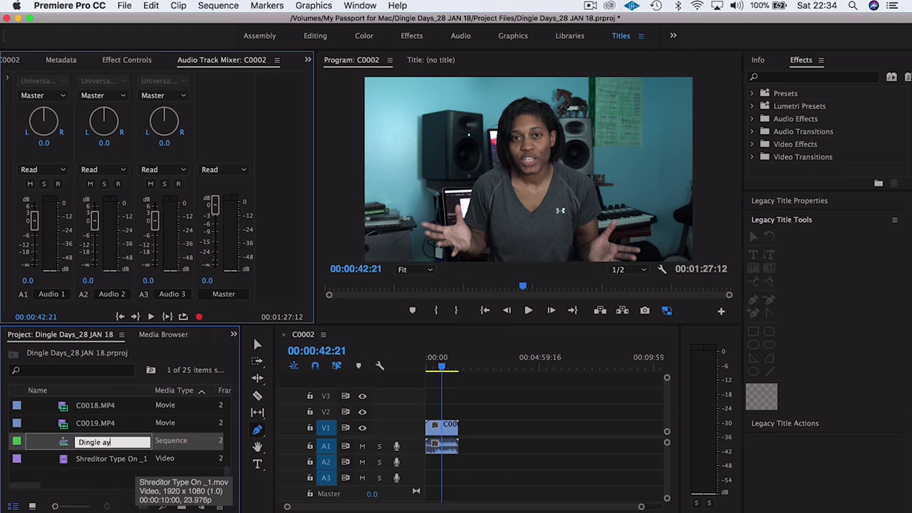
pyautogui.write('ngle Days')
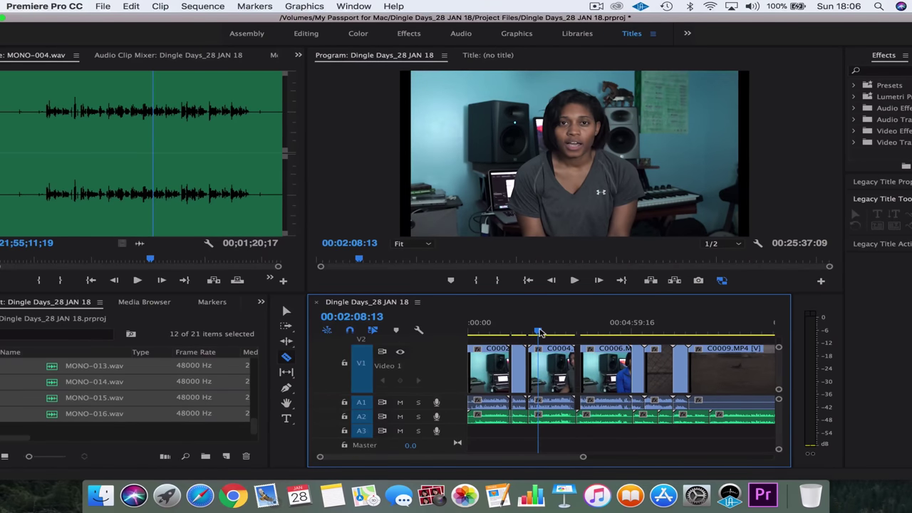
# - Cut and remove the unwanted opening 14 seconds of the sequence
pyautogui.press('v')
pyautogui.moveTo(309, 377); pyautogui.dragTo(176, 378)
pyautogui.click(376, 333)
pyautogui.press('space')
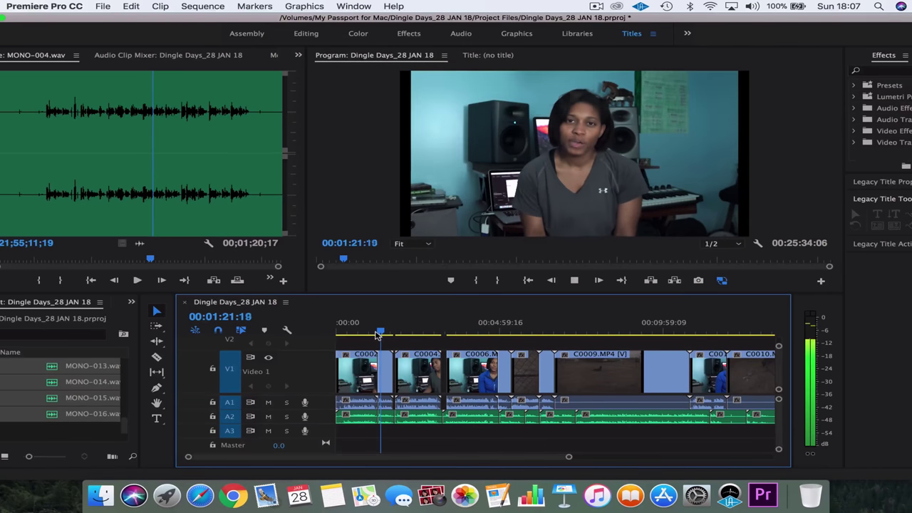
pyautogui.click(340, 328)
pyautogui.press('space')
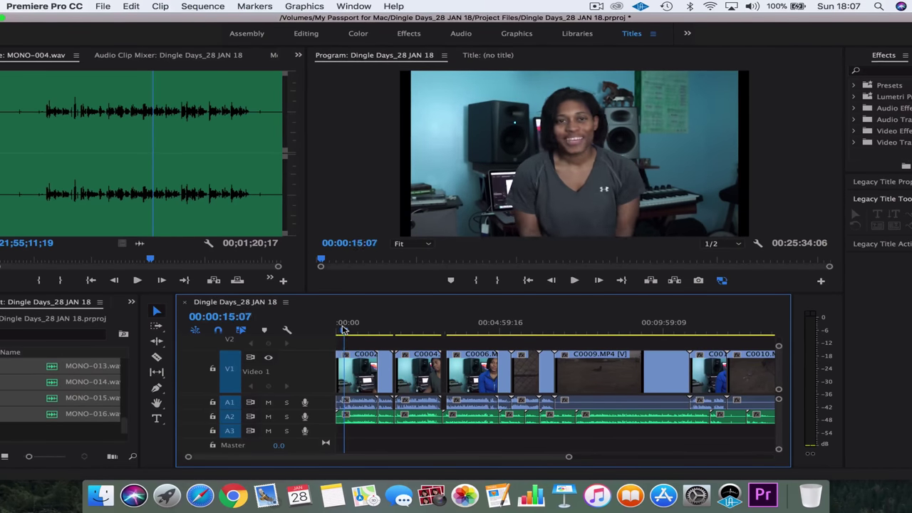
pyautogui.press('q')
pyautogui.press('=')
pyautogui.press('c')
pyautogui.press('v')
pyautogui.press('-')
pyautogui.press('-')
pyautogui.press('-')
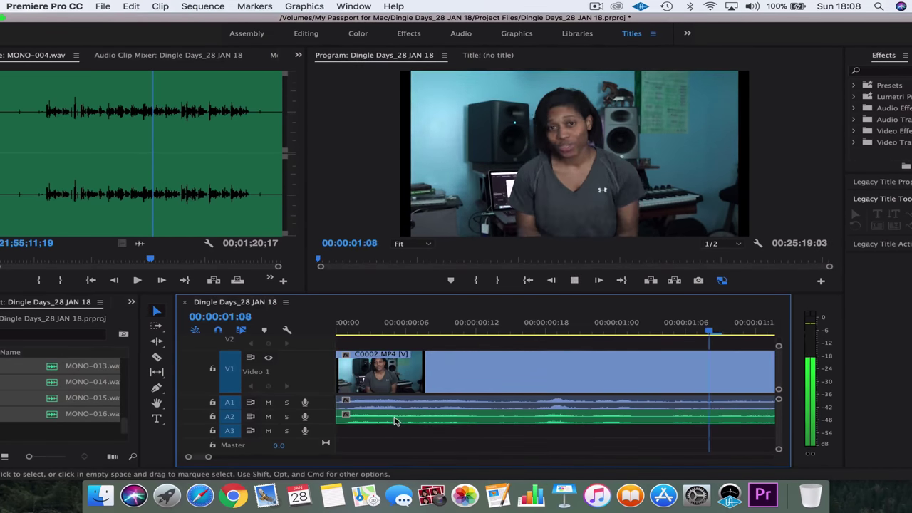
# - Ripple delete clip C0003 from the timeline
pyautogui.moveTo(436, 326); pyautogui.dragTo(456, 326)
pyautogui.press('space')
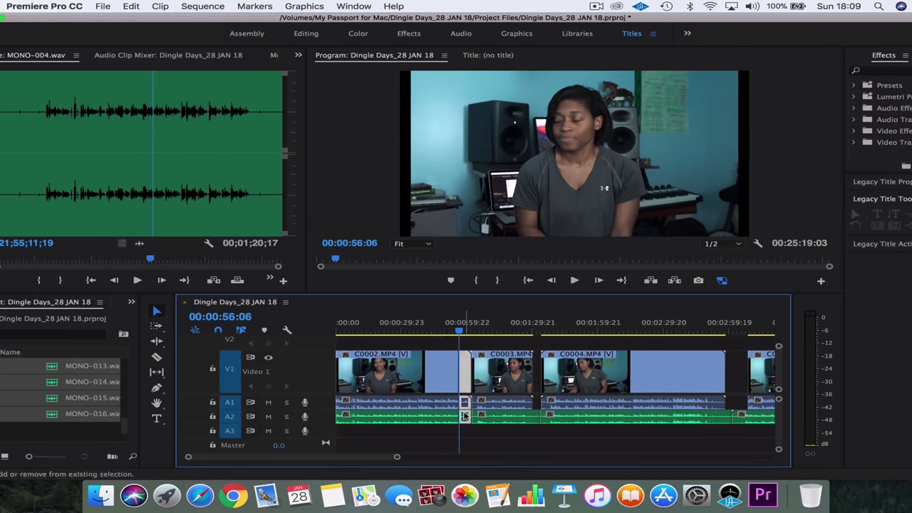
pyautogui.press('=')
pyautogui.press('-')
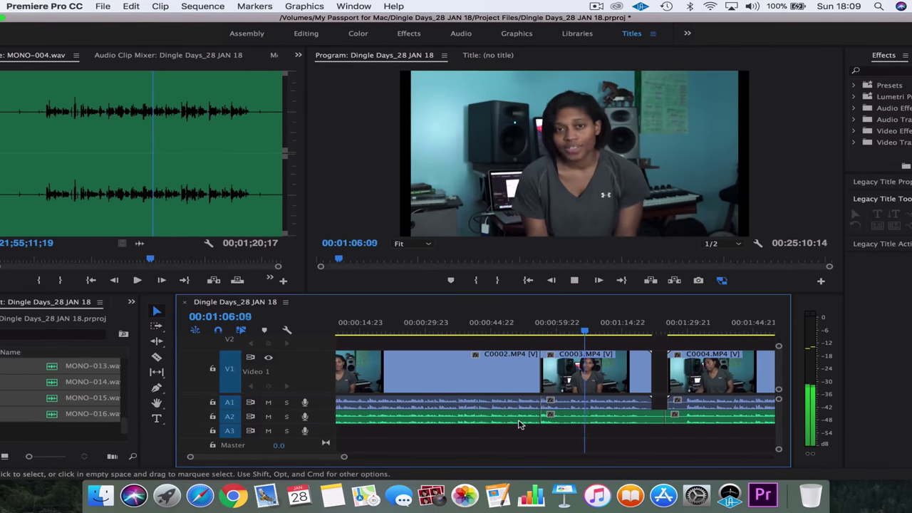
pyautogui.moveTo(391, 329); pyautogui.dragTo(471, 336)
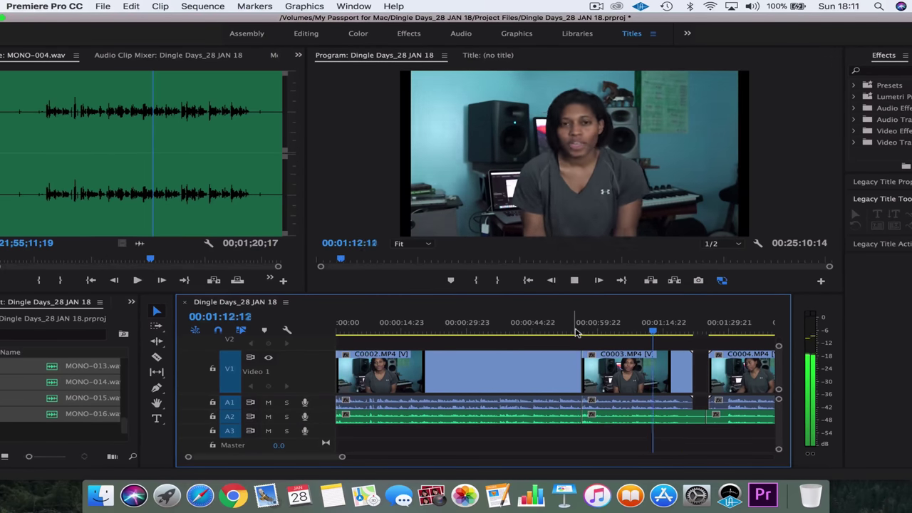
pyautogui.click(609, 377)
pyautogui.hotkey('shift', 'Delete')
pyautogui.press('space')
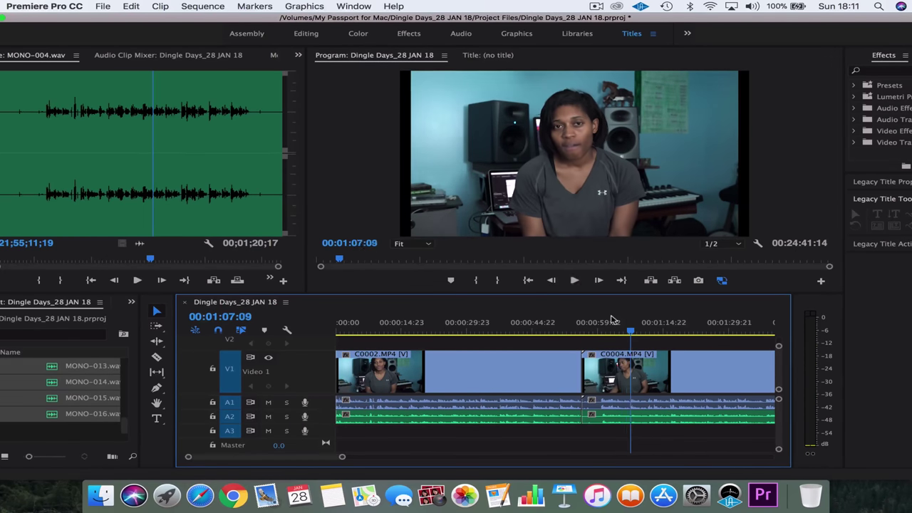
# - Mute audio track A1 and resume playback
pyautogui.press('=')
pyautogui.click(269, 404)
pyautogui.press('-')
pyautogui.press('space')
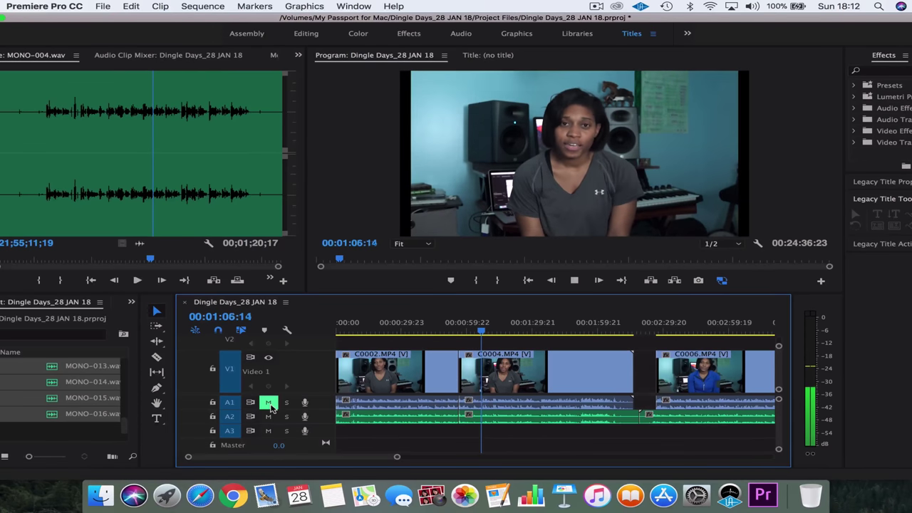
# - Trim C0004 back to about 00:02:01 and ripple delete the gap before C0006
pyautogui.click(599, 333)
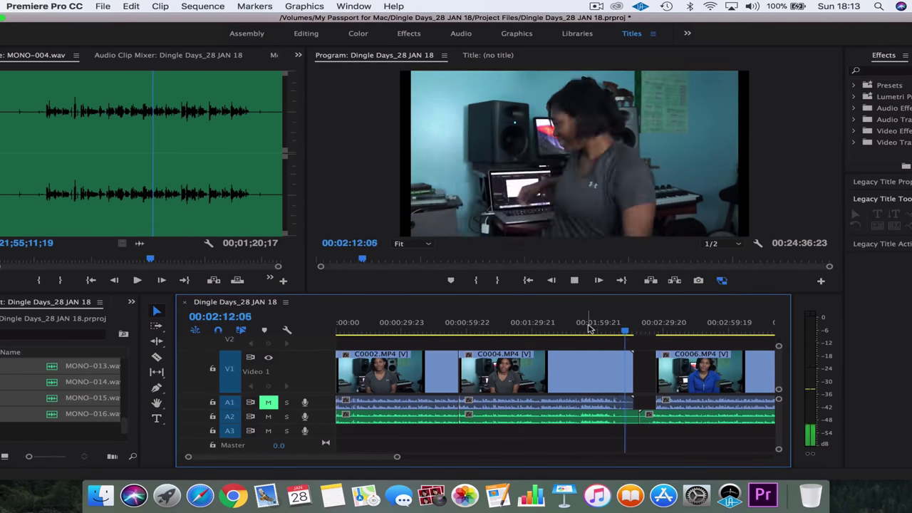
pyautogui.press('w')
pyautogui.click(618, 385)
pyautogui.click(620, 332)
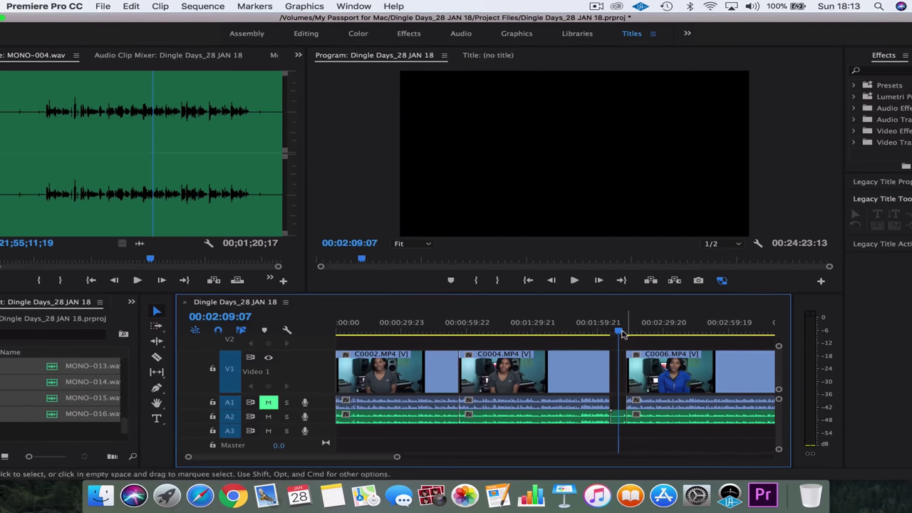
pyautogui.press('Delete')
pyautogui.click(617, 334)
pyautogui.press('space')
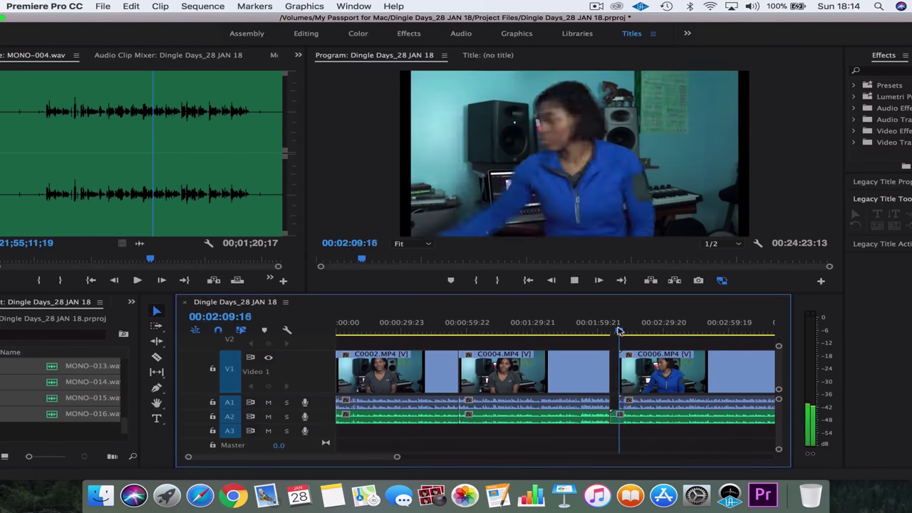
pyautogui.press('=')
pyautogui.press('-')
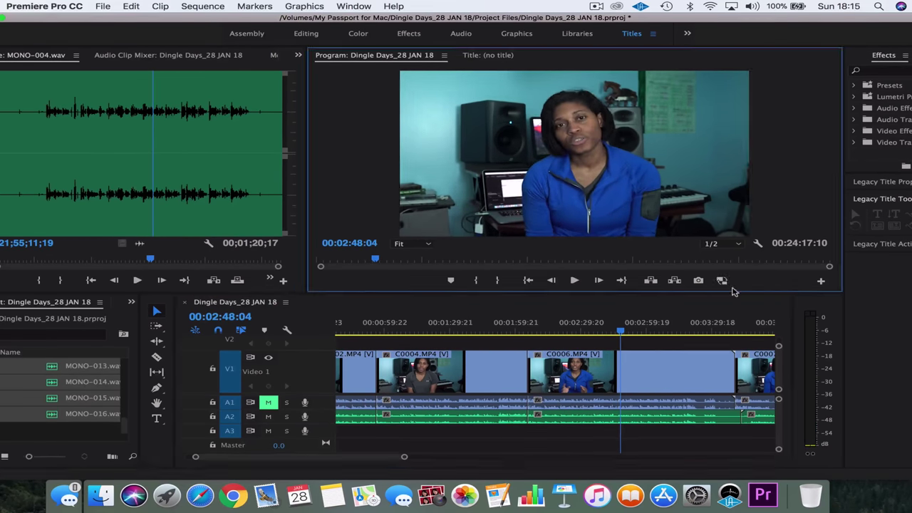
# - Add the Extract button to the Program monitor's button bar
pyautogui.press('space')
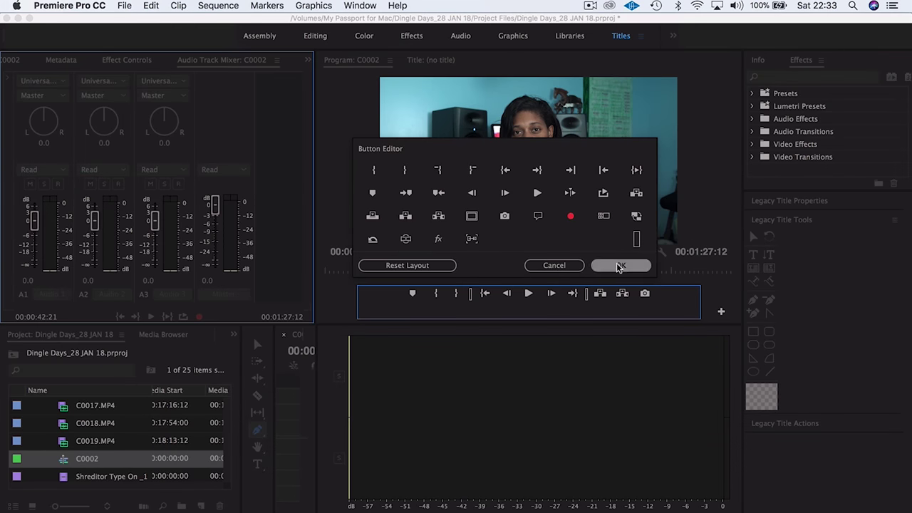
pyautogui.moveTo(636, 217); pyautogui.dragTo(666, 298)
pyautogui.click(622, 266)
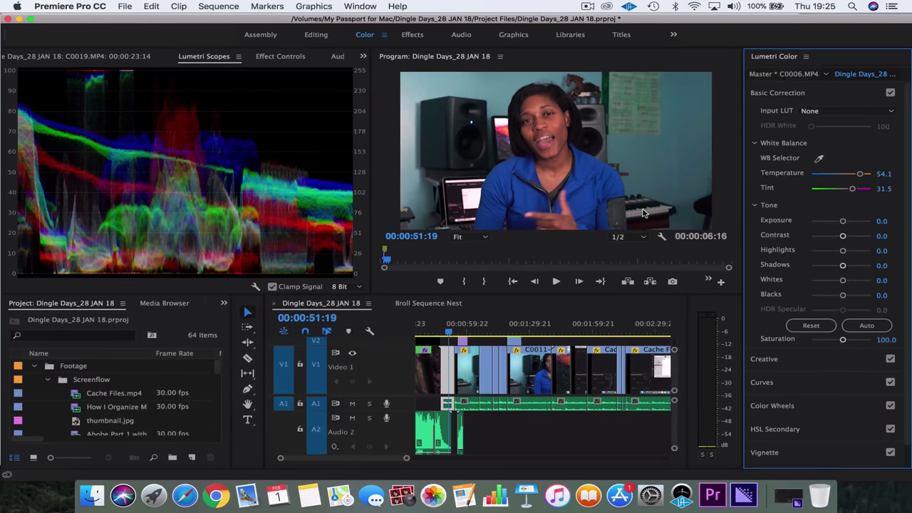
# - Grade C0006 with Highlights -9.5, Shadows 1.1, Blacks 1.1 and Saturation 120
pyautogui.click(772, 405)
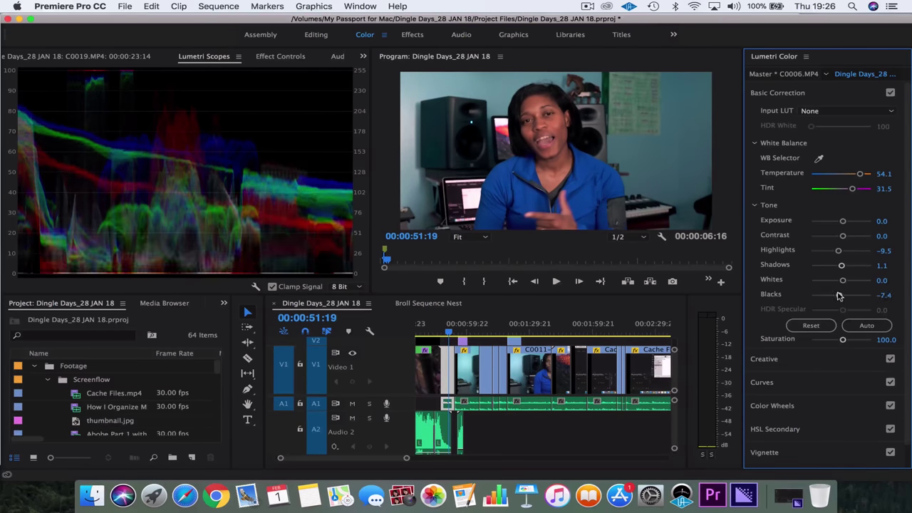
pyautogui.moveTo(843, 295); pyautogui.dragTo(842, 296)
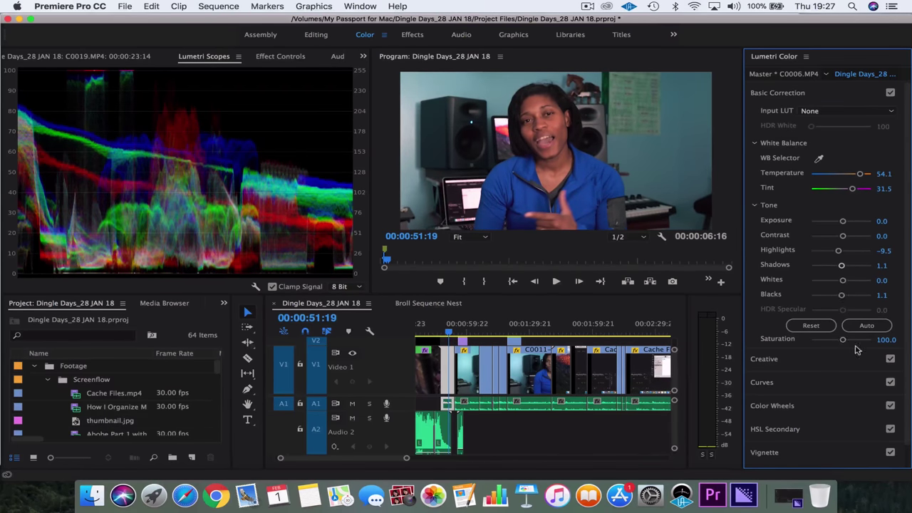
pyautogui.moveTo(843, 340); pyautogui.dragTo(849, 340)
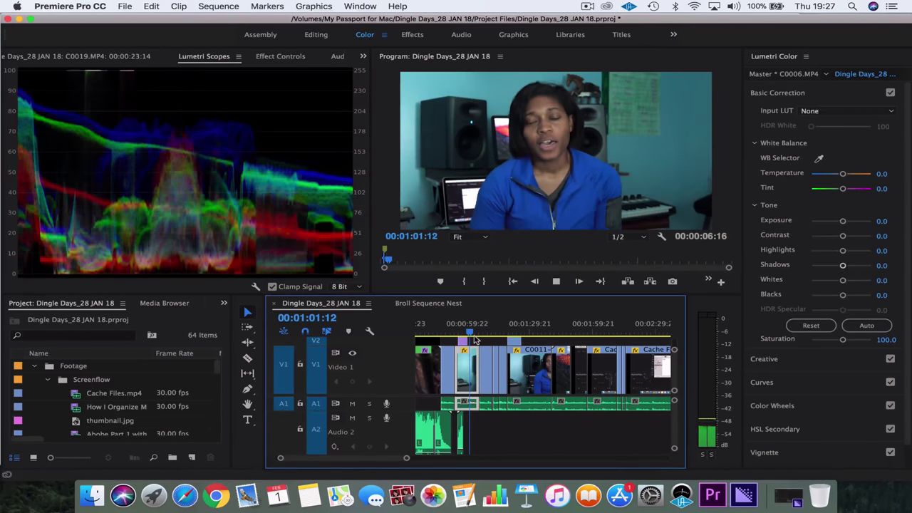
# - Paste C0006's grade attributes onto the other selected clips
pyautogui.press('super+alt+v')
pyautogui.click(543, 434)
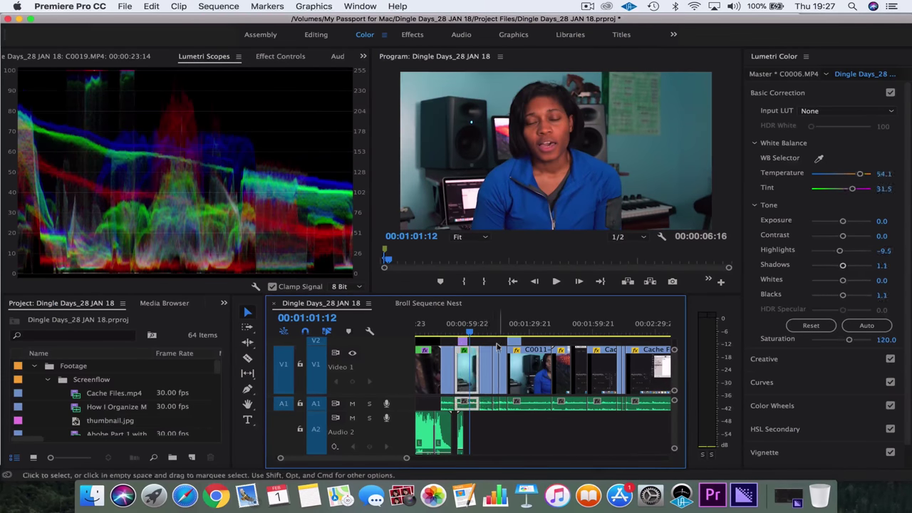
pyautogui.rightClick(602, 364)
pyautogui.click(390, 461)
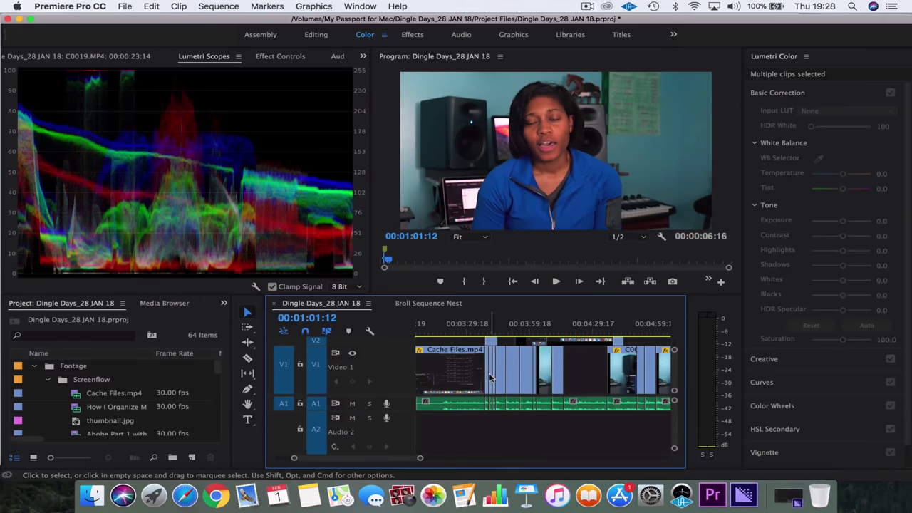